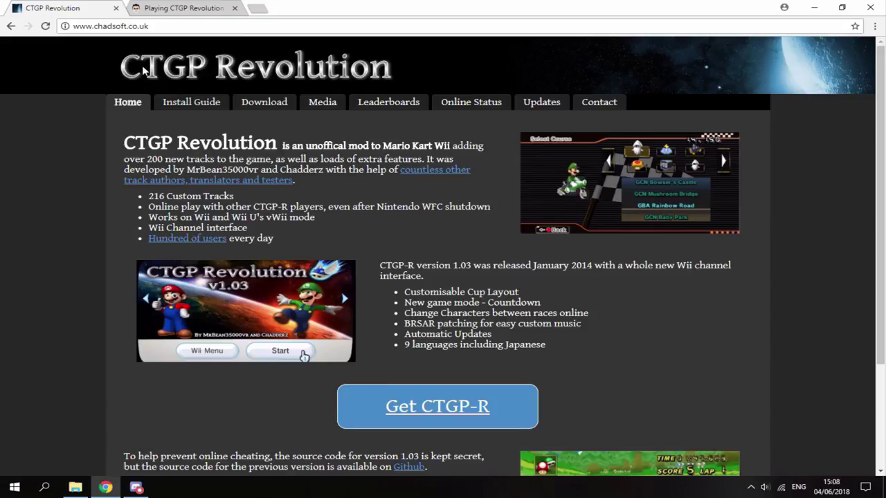
# - Start the CTGP-R install wizard and answer No to owning a Mario Kart Wii game disk to read its requirement
pyautogui.scroll(-3, 435, 191)
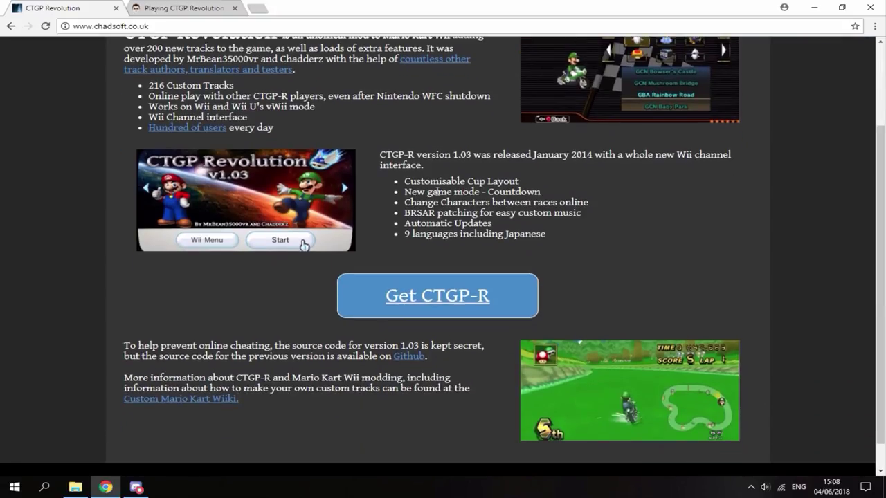
pyautogui.click(466, 297)
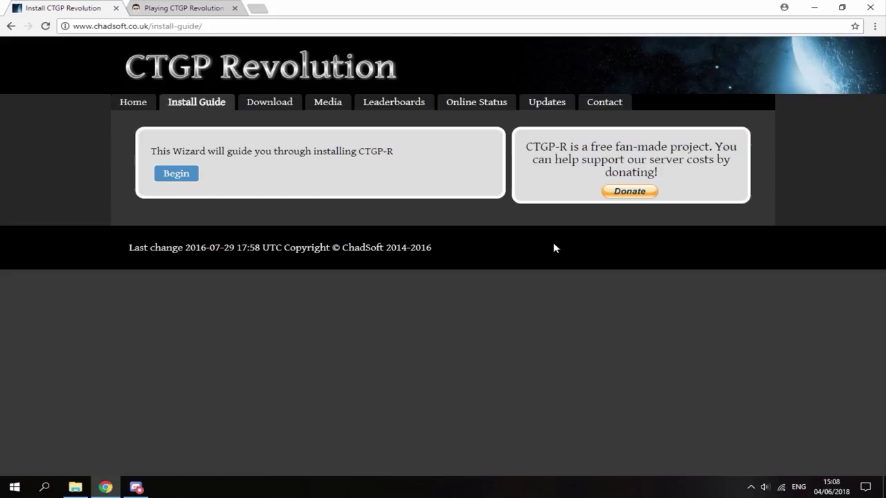
pyautogui.click(194, 174)
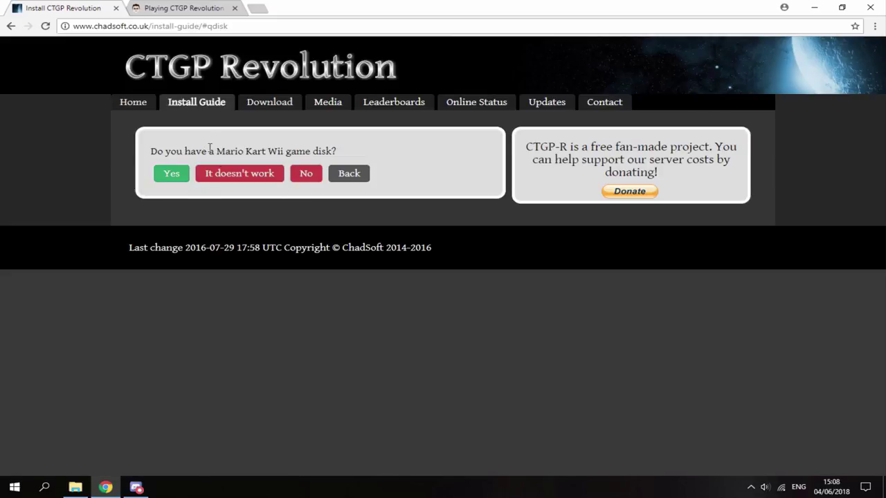
pyautogui.moveTo(167, 149); pyautogui.dragTo(266, 148)
pyautogui.click(313, 150)
pyautogui.click(306, 175)
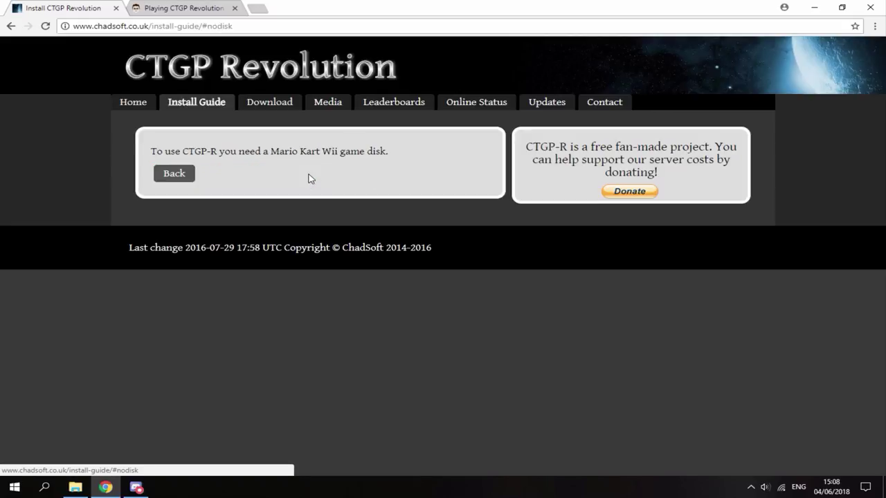
pyautogui.moveTo(203, 154); pyautogui.dragTo(395, 150)
pyautogui.click(399, 156)
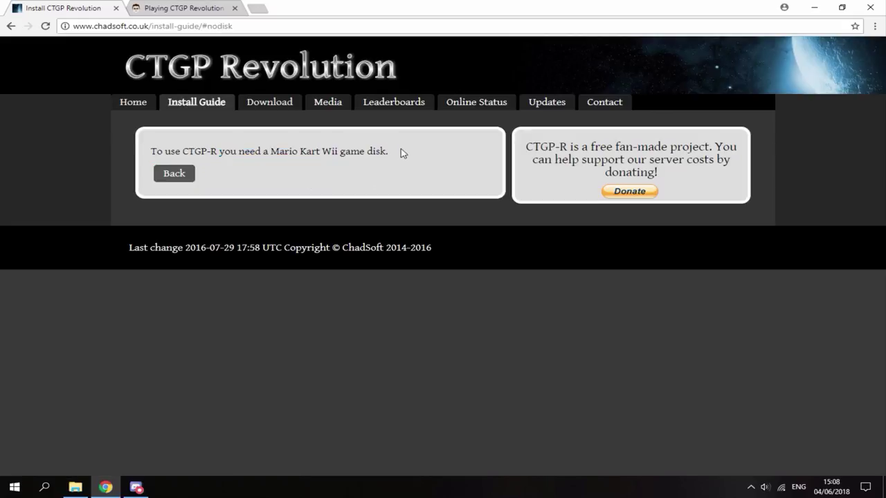
# - Return to the CTGP Revolution home page, look through it, and close that page
pyautogui.click(135, 103)
pyautogui.scroll(-2, 303, 213)
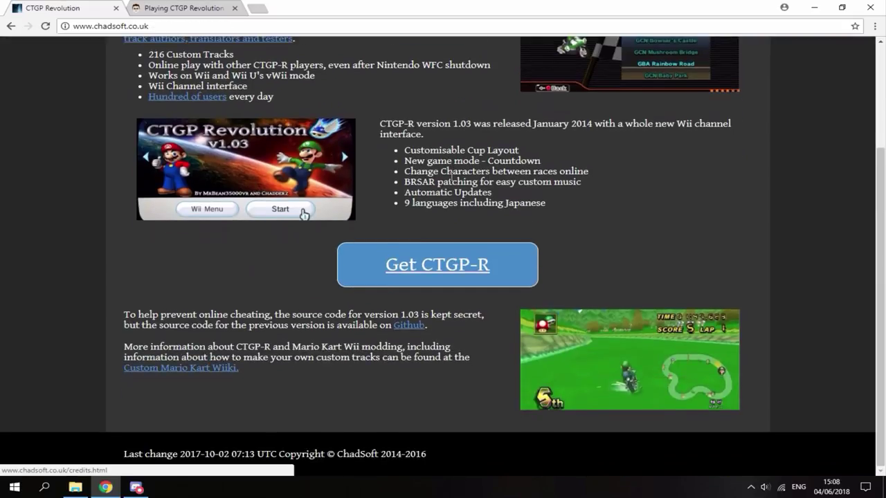
pyautogui.scroll(2, 451, 172)
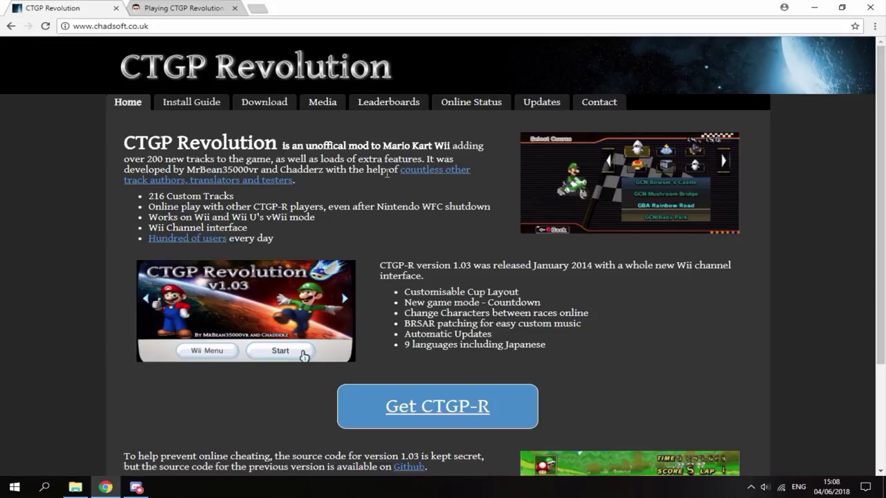
pyautogui.click(116, 7)
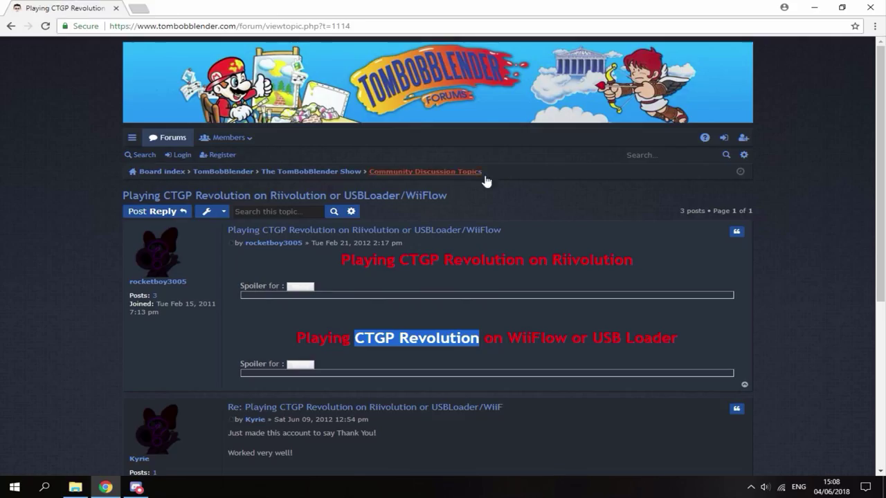
# - Reveal the forum post's instructions for playing CTGP Revolution on WiiFlow or USB Loader and dismiss the Malwarebytes upgrade notice
pyautogui.click(812, 233)
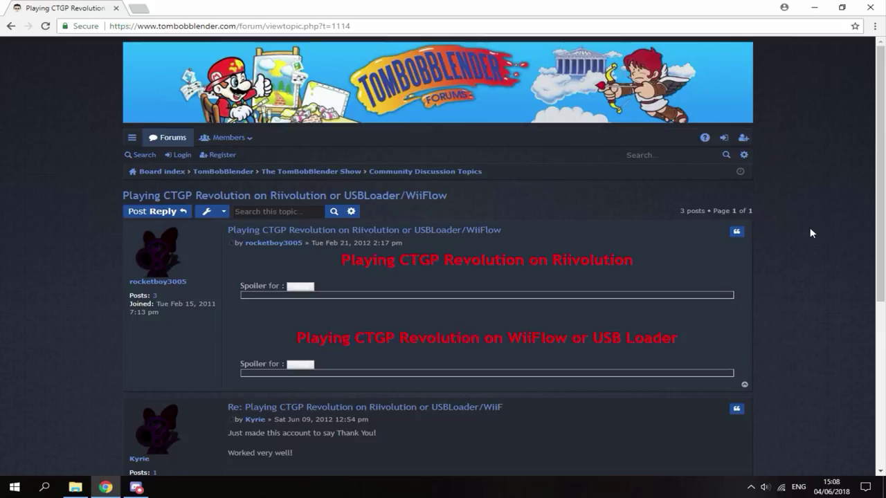
pyautogui.scroll(-1, 569, 200)
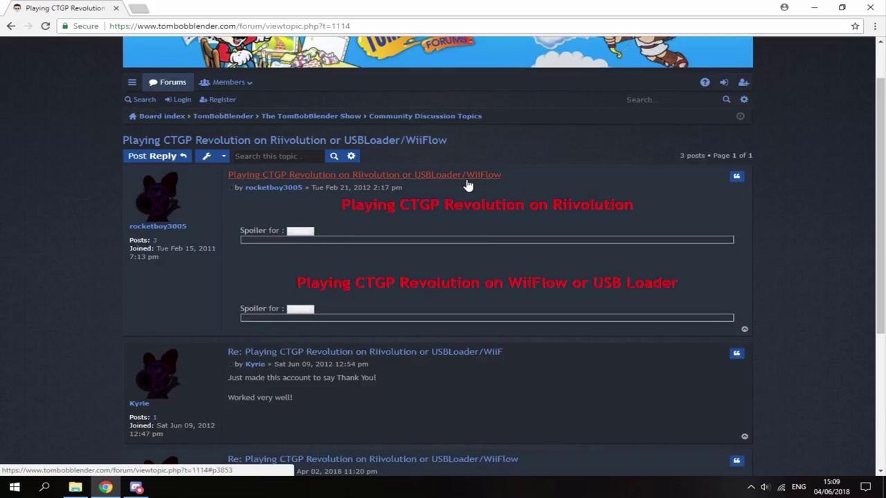
pyautogui.scroll(-2, 467, 186)
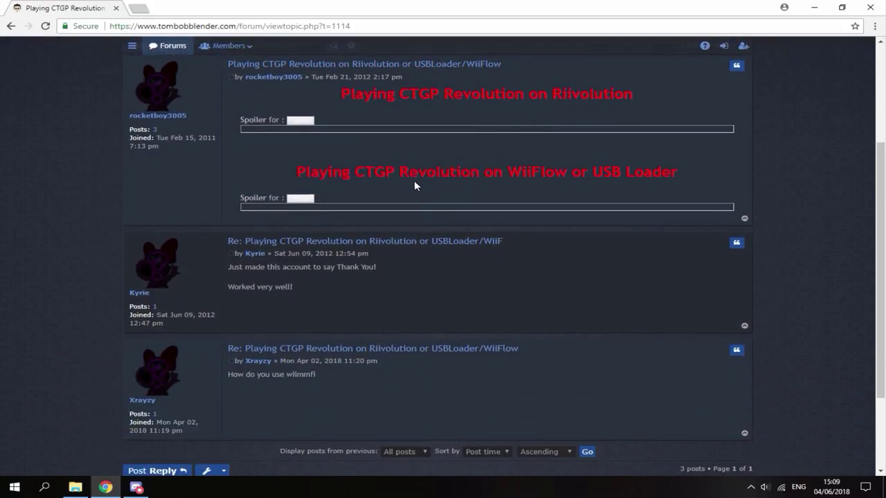
pyautogui.click(308, 199)
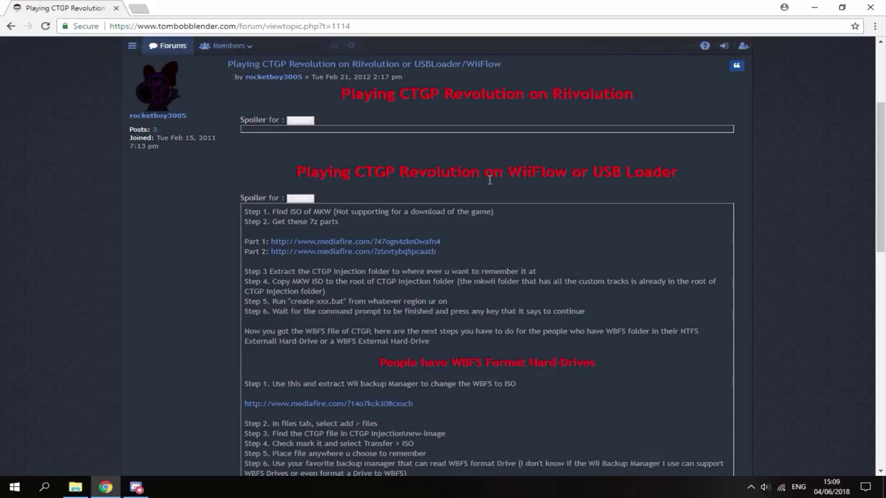
pyautogui.moveTo(516, 171); pyautogui.dragTo(687, 169)
pyautogui.click(798, 164)
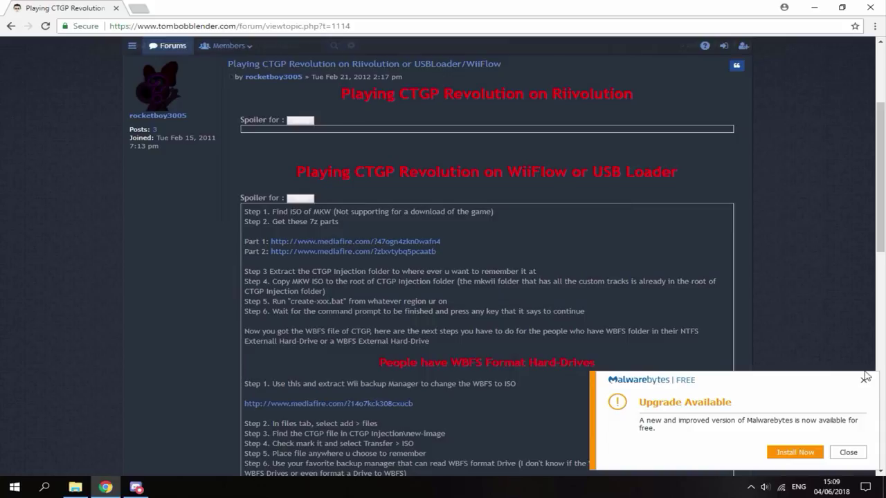
pyautogui.click(865, 378)
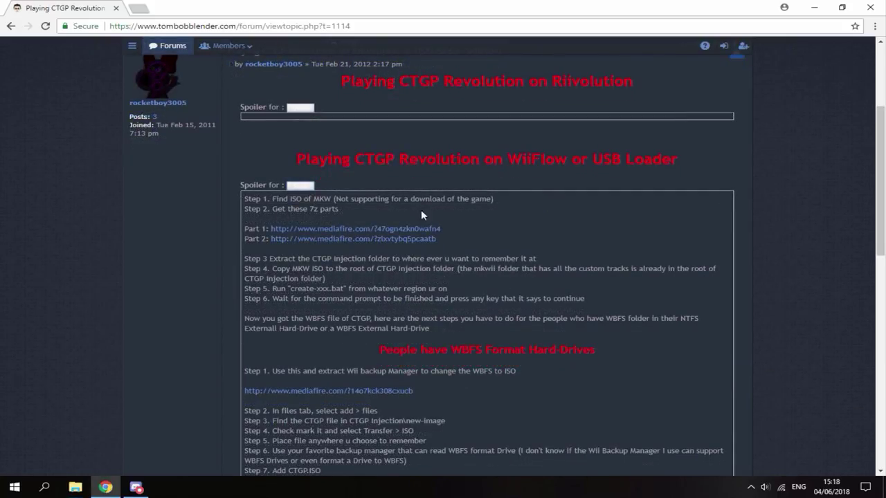
# - Download both CTGP Injection 7z parts, .001 and .002, from the post's MediaFire links
pyautogui.click(393, 229)
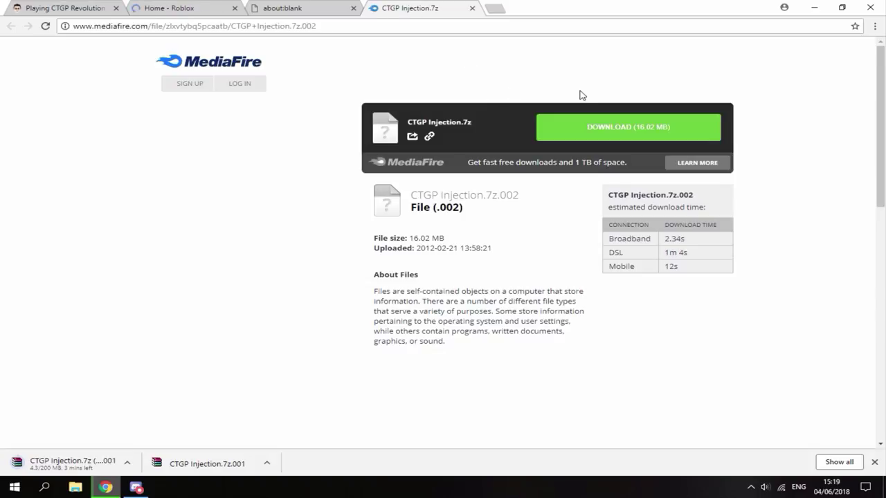
pyautogui.click(618, 131)
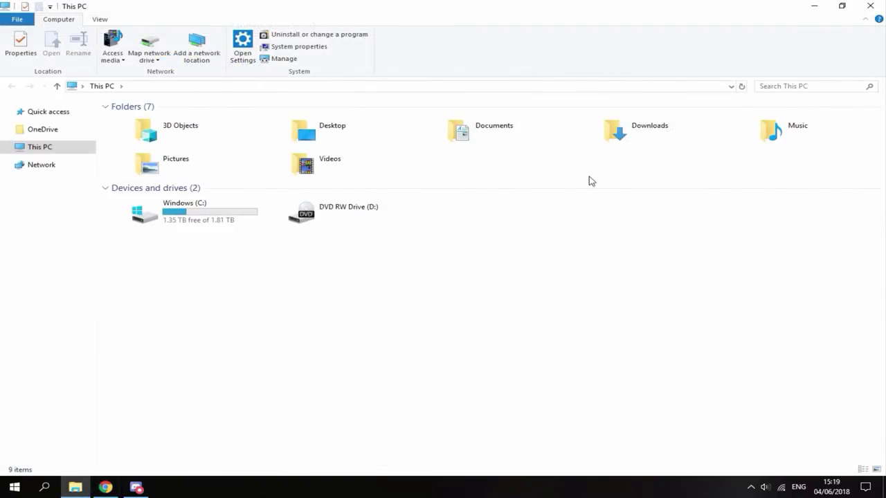
# - Open the Downloads folder in File Explorer and check the two CTGP Injection parts and MKW.iso
pyautogui.doubleClick(613, 145)
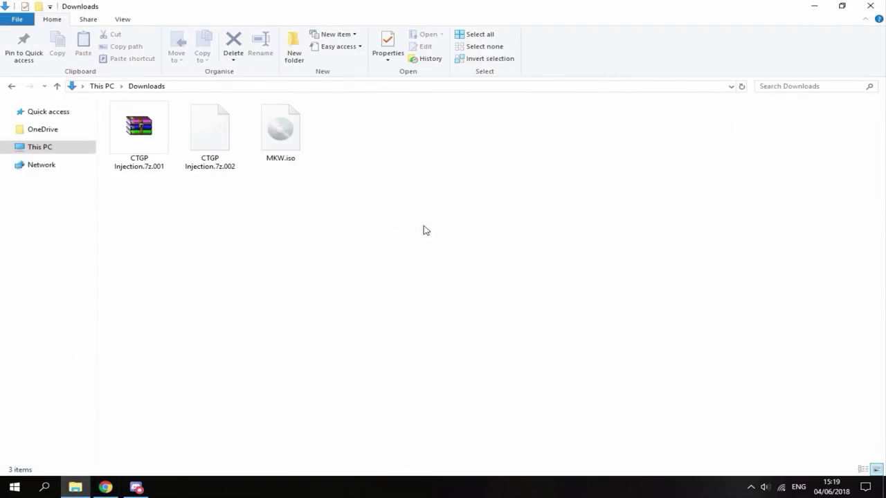
pyautogui.moveTo(448, 211); pyautogui.dragTo(142, 124)
pyautogui.click(385, 290)
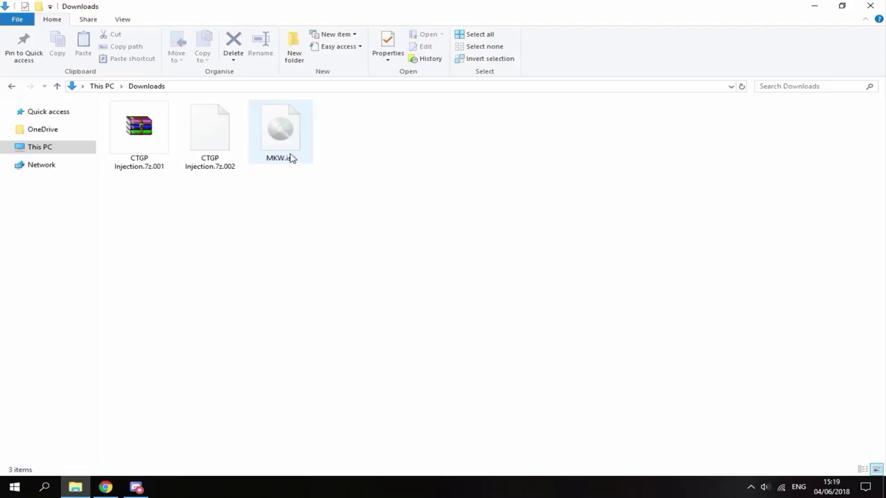
pyautogui.moveTo(324, 171); pyautogui.dragTo(314, 159)
pyautogui.click(377, 153)
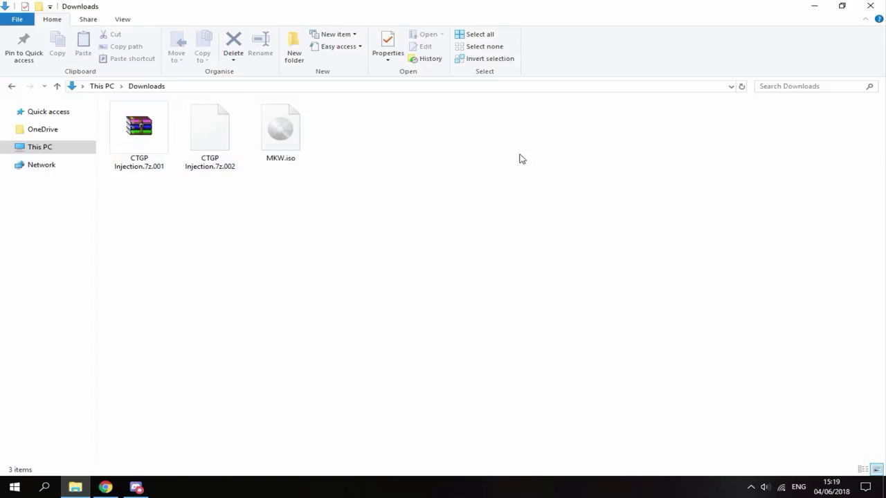
# - Extract CTGP Injection.7z.001 directly into the Downloads folder
pyautogui.click(219, 169)
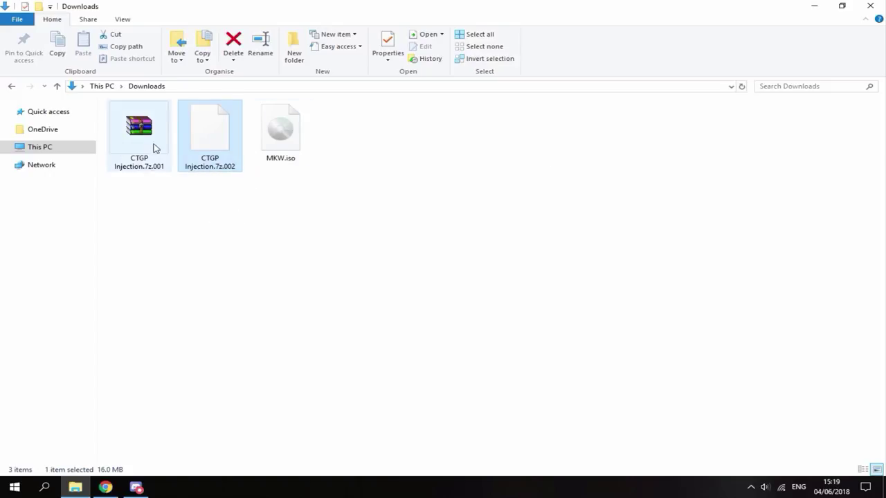
pyautogui.click(154, 151)
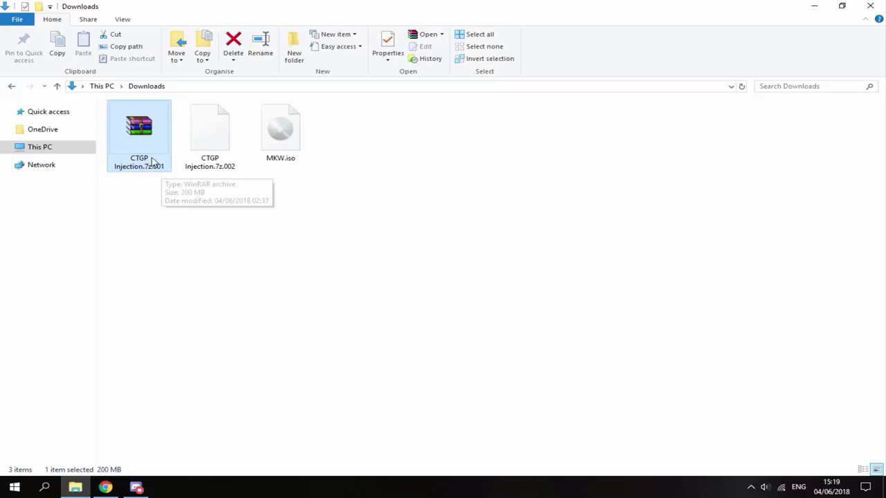
pyautogui.rightClick(145, 140)
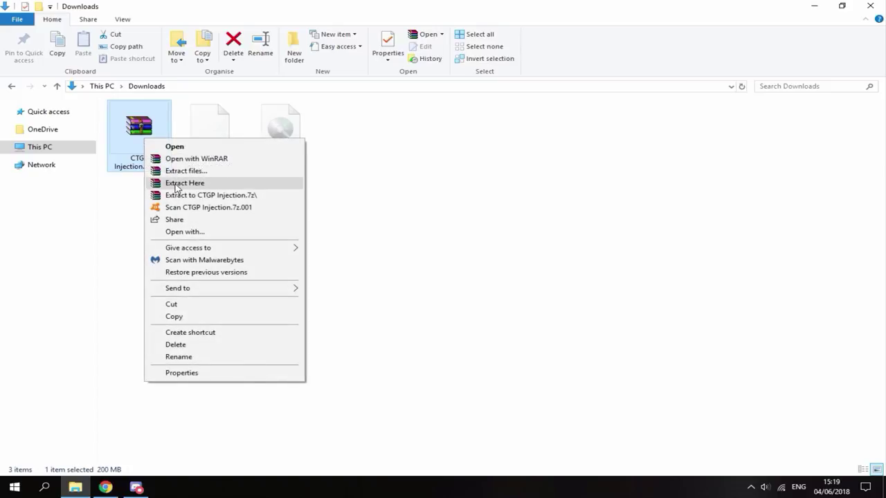
pyautogui.click(181, 182)
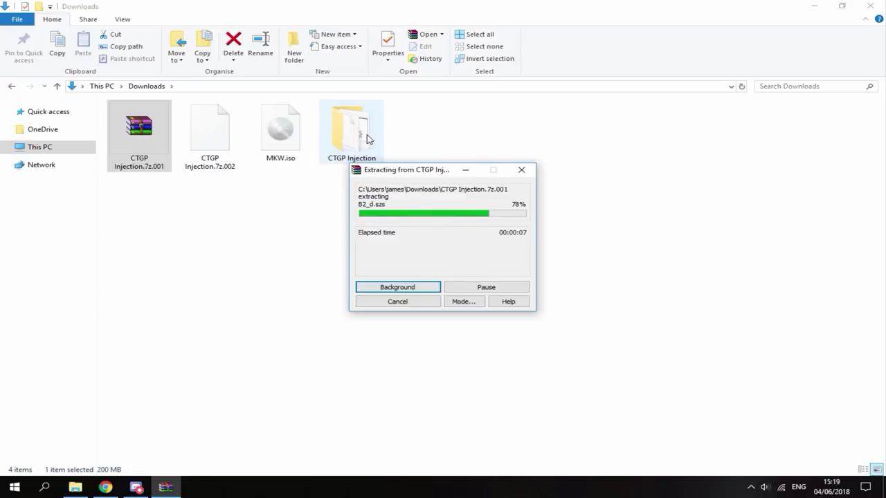
pyautogui.click(470, 231)
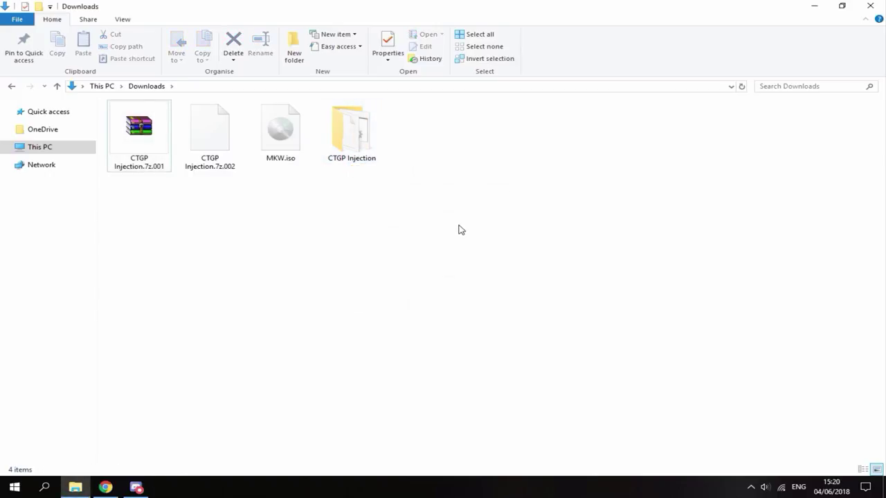
# - Delete the two archive parts, CTGP Injection.7z.001 and CTGP Injection.7z.002, from Downloads
pyautogui.moveTo(216, 206); pyautogui.dragTo(153, 149)
pyautogui.rightClick(153, 150)
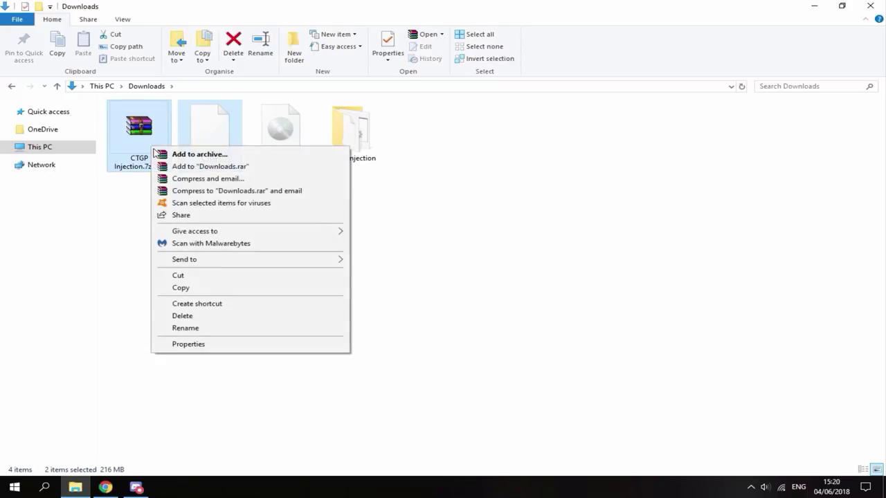
pyautogui.click(183, 317)
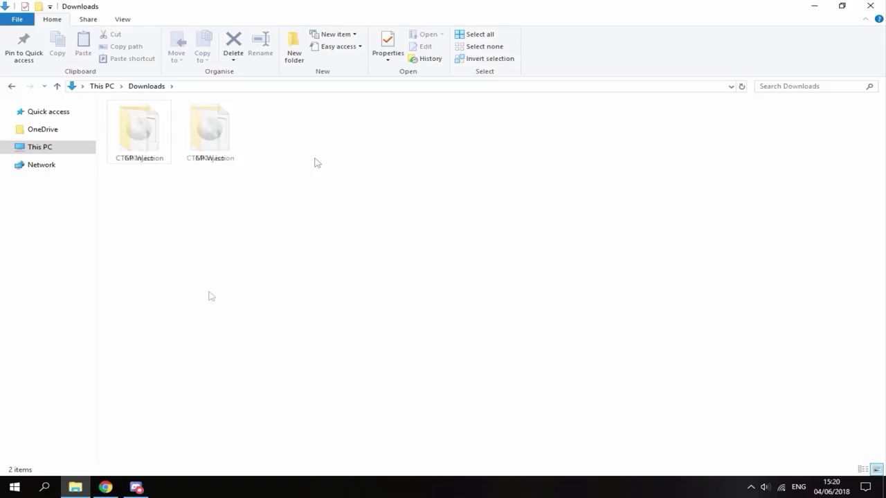
# - Move MKW.iso into the CTGP Injection folder
pyautogui.click(219, 139)
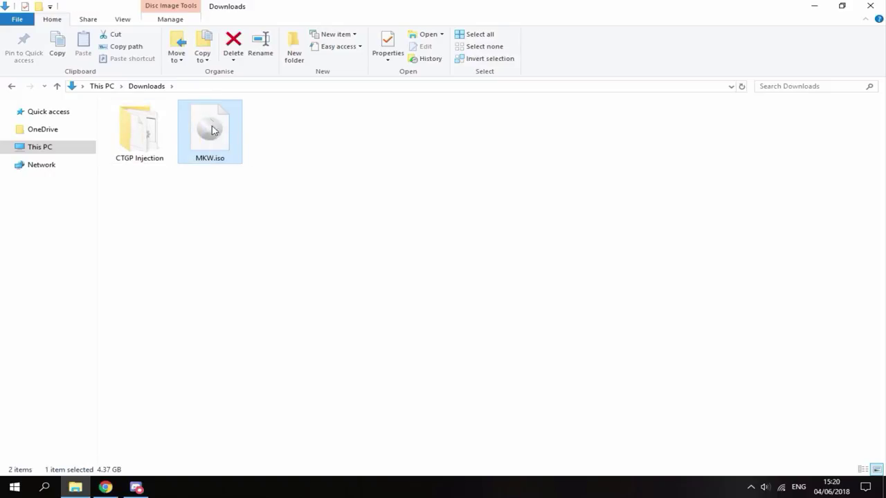
pyautogui.moveTo(213, 125); pyautogui.dragTo(144, 139)
# - Run create-usa.bat from the CTGP Injection folder to build the WBFS image and close its console when finished
pyautogui.doubleClick(156, 131)
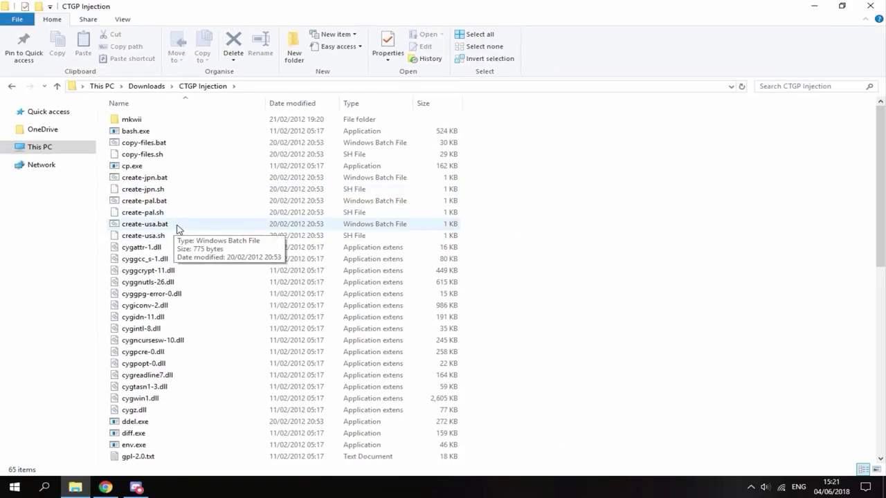
pyautogui.doubleClick(178, 224)
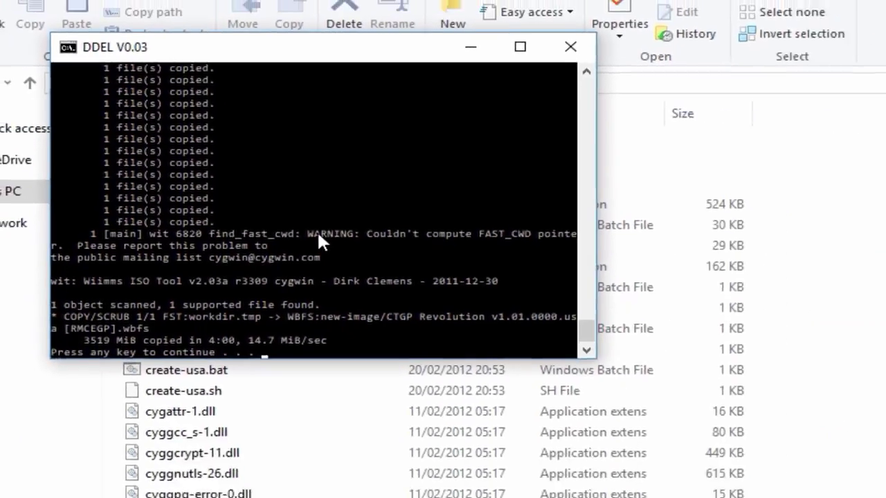
pyautogui.press('Return')
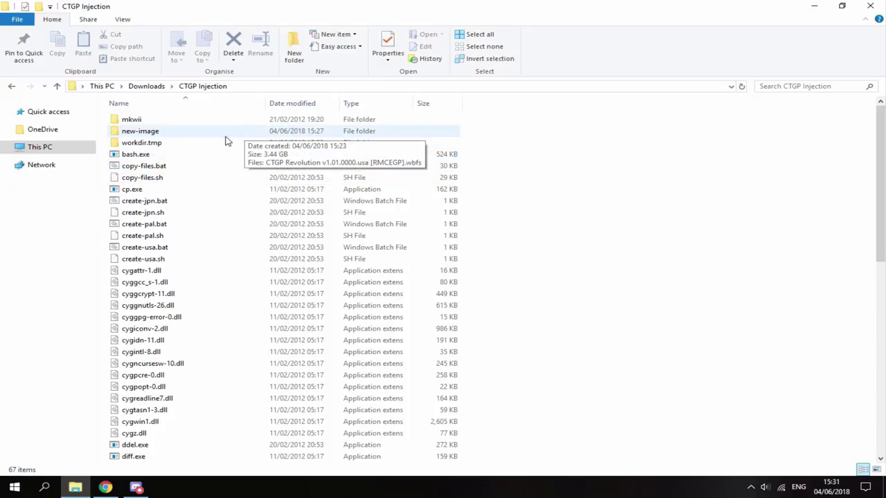
# - Check the contents of the new-image and mkwii folders inside CTGP Injection
pyautogui.doubleClick(143, 132)
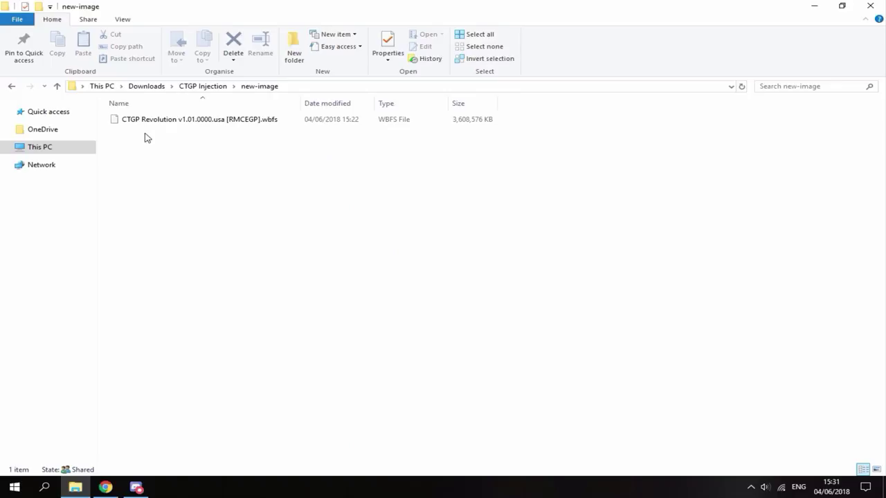
pyautogui.click(11, 86)
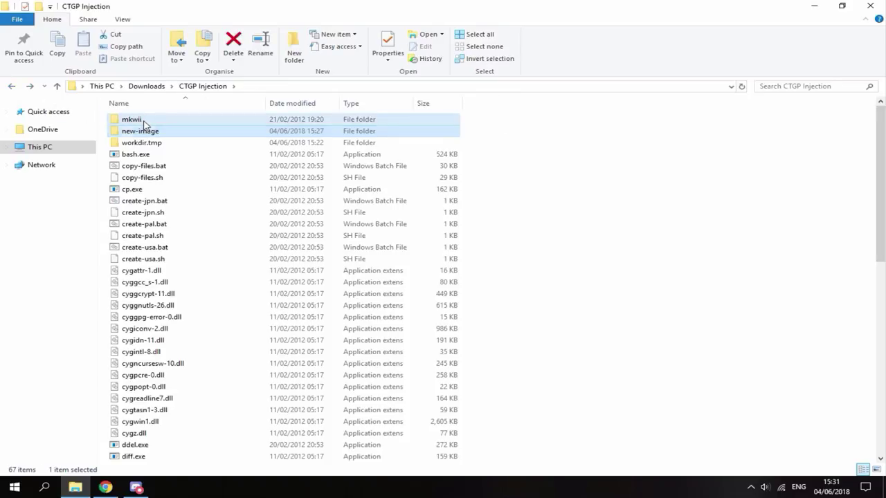
pyautogui.doubleClick(142, 121)
pyautogui.click(9, 87)
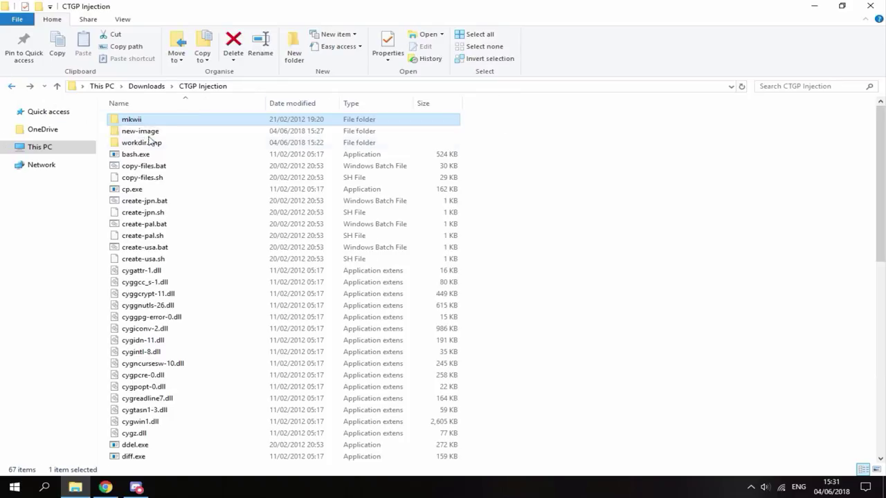
# - Check the file system in the USB (E:) drive's properties and copy the mkwii and new-image folders onto the drive
pyautogui.keyDown('ctrl'); pyautogui.click(145, 134); pyautogui.keyUp('ctrl')
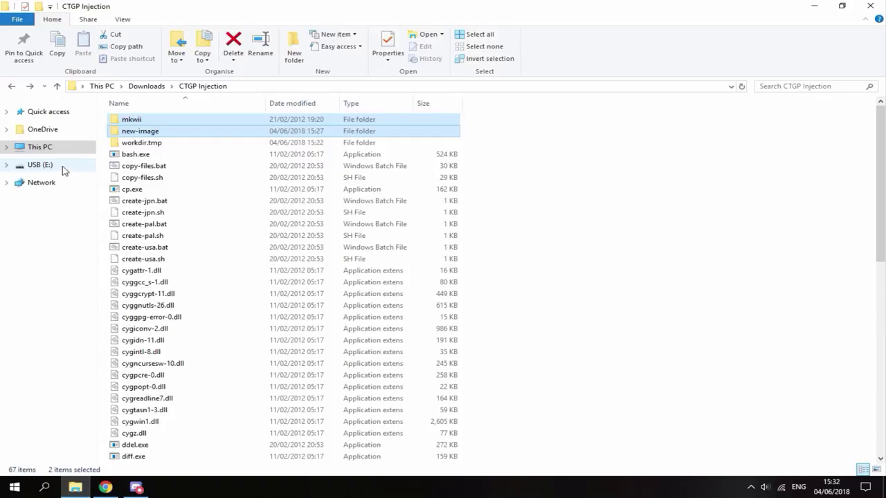
pyautogui.rightClick(73, 169)
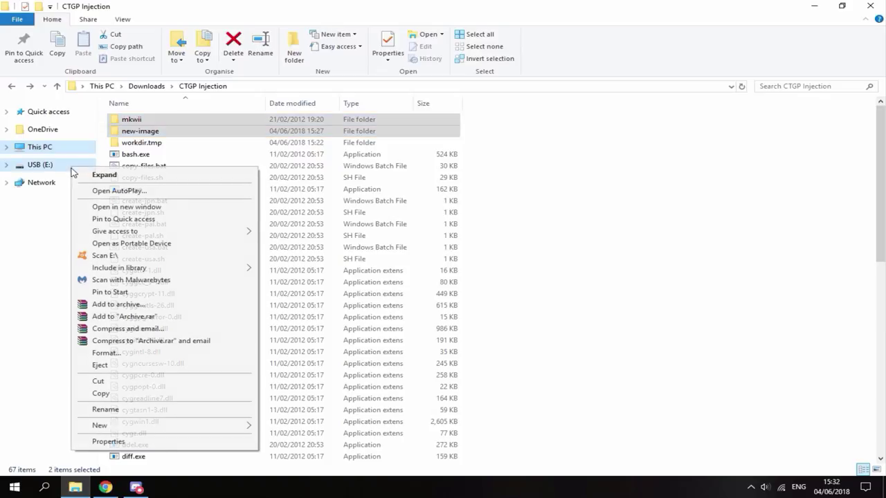
pyautogui.click(117, 442)
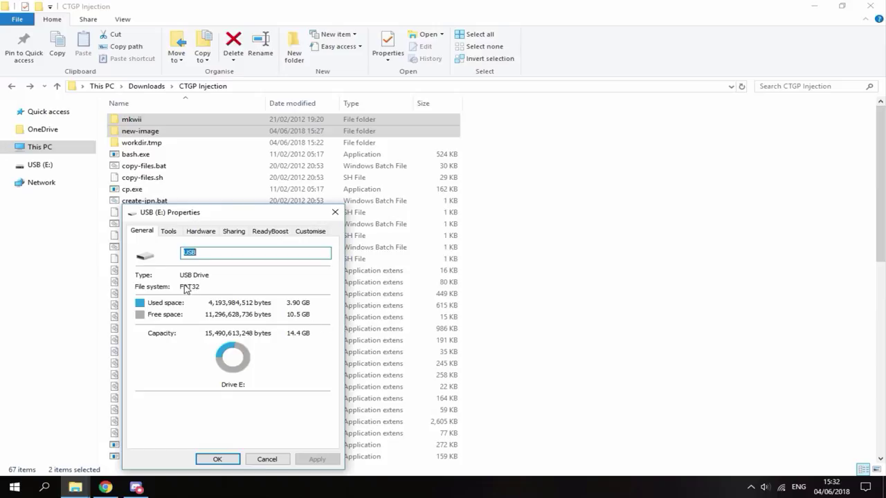
pyautogui.click(335, 212)
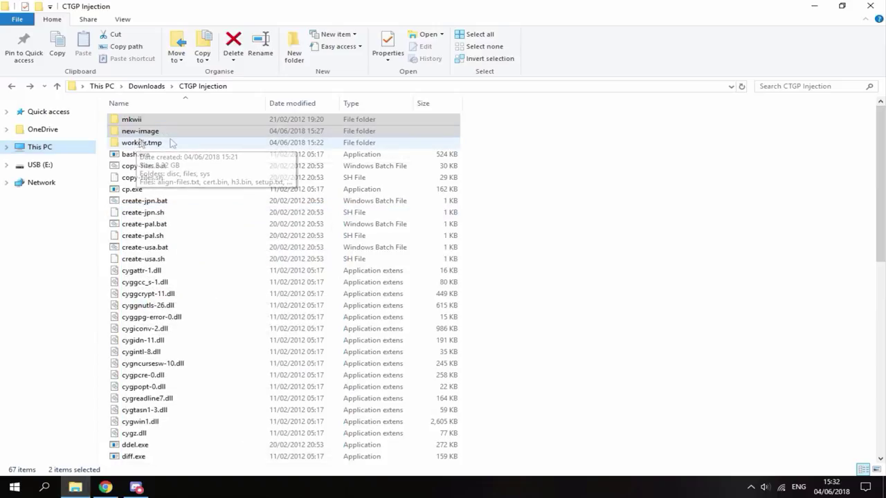
pyautogui.moveTo(184, 132); pyautogui.dragTo(65, 166)
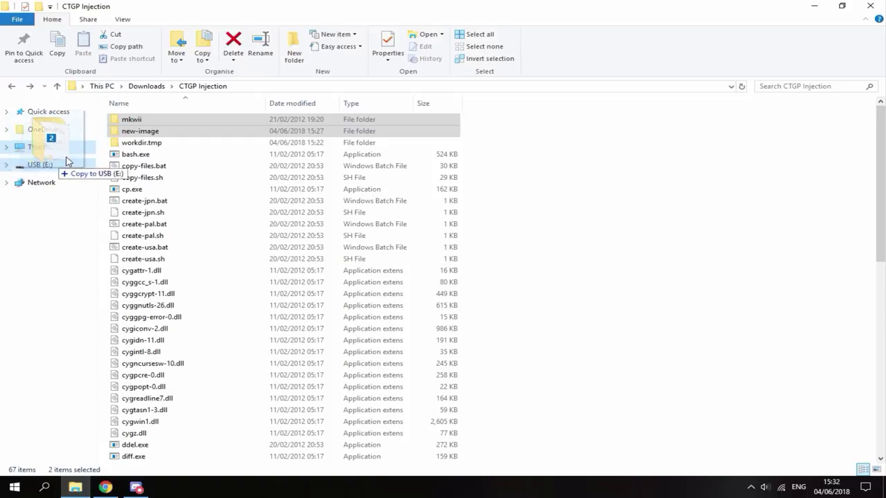
# - Check the contents of the new-image and wbfs folders on the USB (E:) drive
pyautogui.click(64, 169)
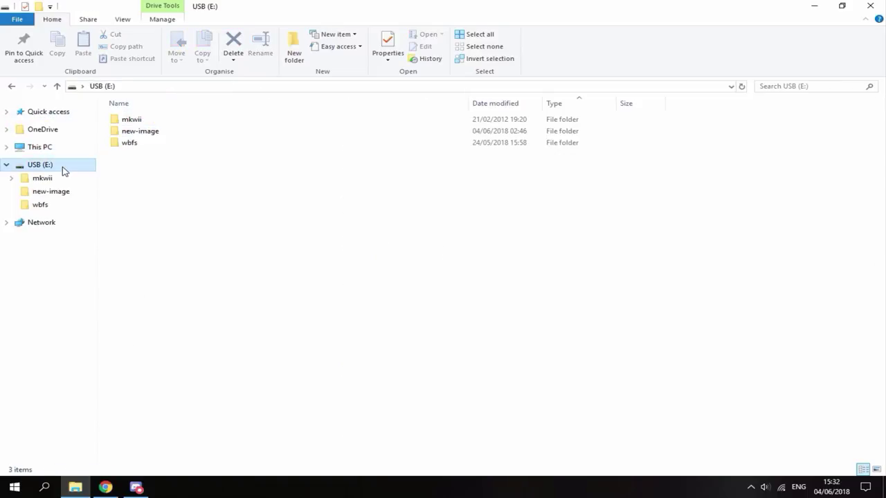
pyautogui.doubleClick(141, 131)
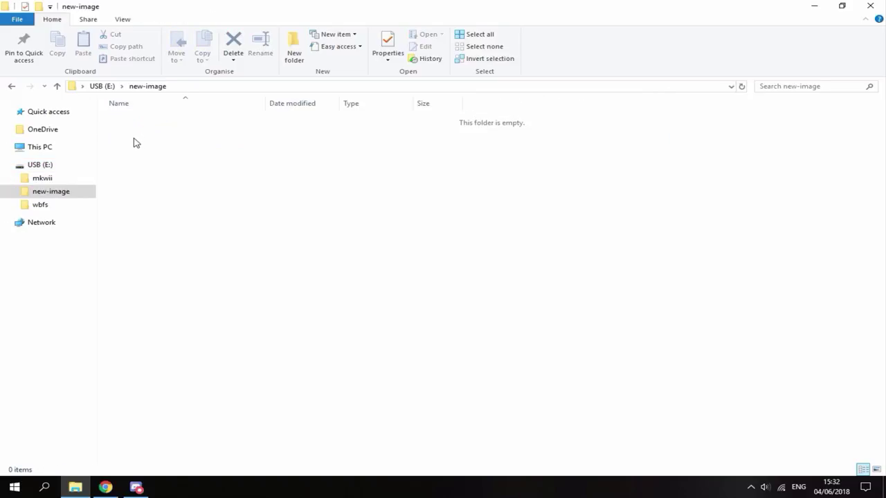
pyautogui.click(12, 86)
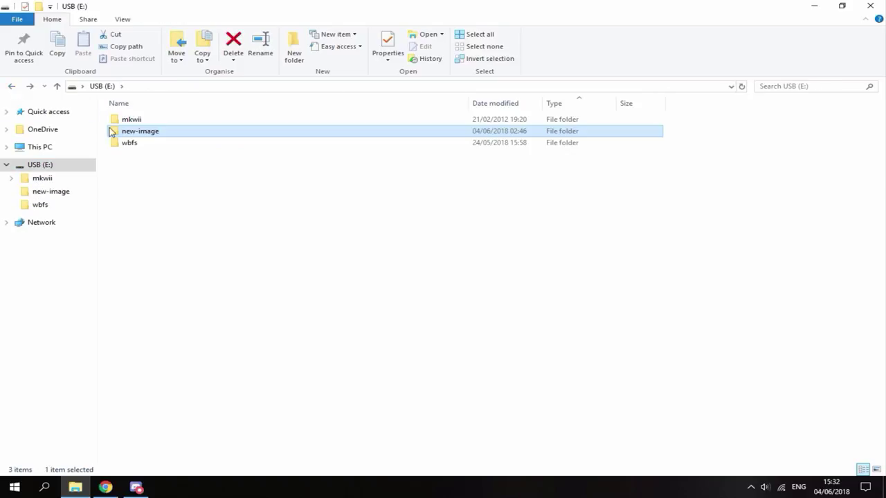
pyautogui.doubleClick(147, 144)
pyautogui.click(164, 128)
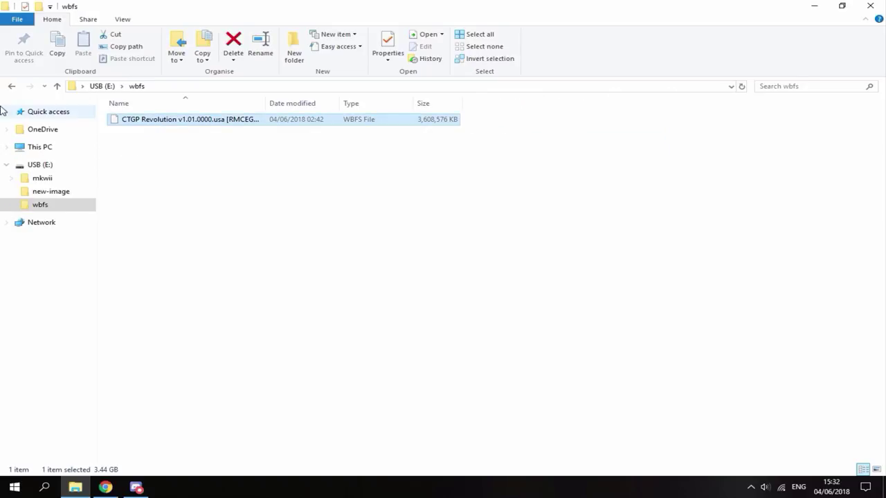
pyautogui.click(11, 86)
# - Move the CTGP Revolution WBFS file from the wbfs folder through the USB drive's root into the new-image folder
pyautogui.doubleClick(138, 148)
pyautogui.moveTo(139, 121); pyautogui.dragTo(104, 89)
pyautogui.click(103, 86)
pyautogui.moveTo(142, 154); pyautogui.dragTo(144, 136)
pyautogui.doubleClick(144, 136)
pyautogui.click(153, 124)
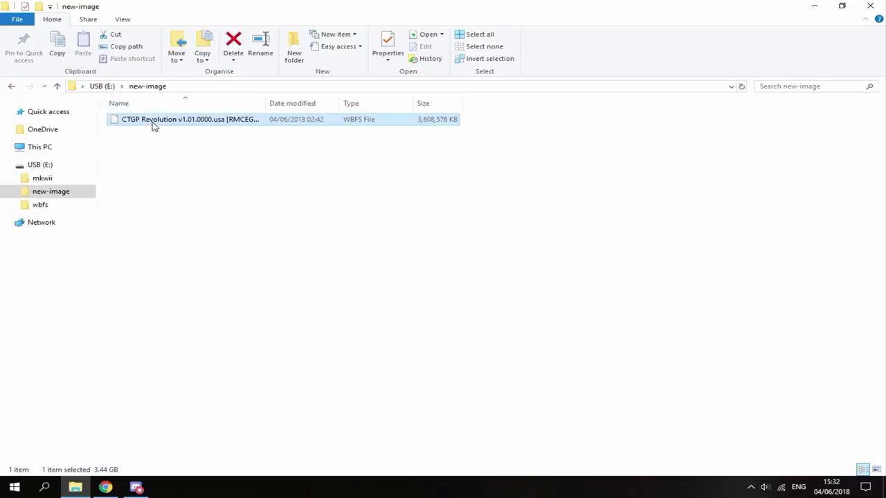
# - Move the CTGP Revolution WBFS file out of new-image to the USB drive's root and into the wbfs folder
pyautogui.moveTo(199, 124); pyautogui.dragTo(105, 88)
pyautogui.click(103, 86)
pyautogui.moveTo(145, 155); pyautogui.dragTo(156, 169)
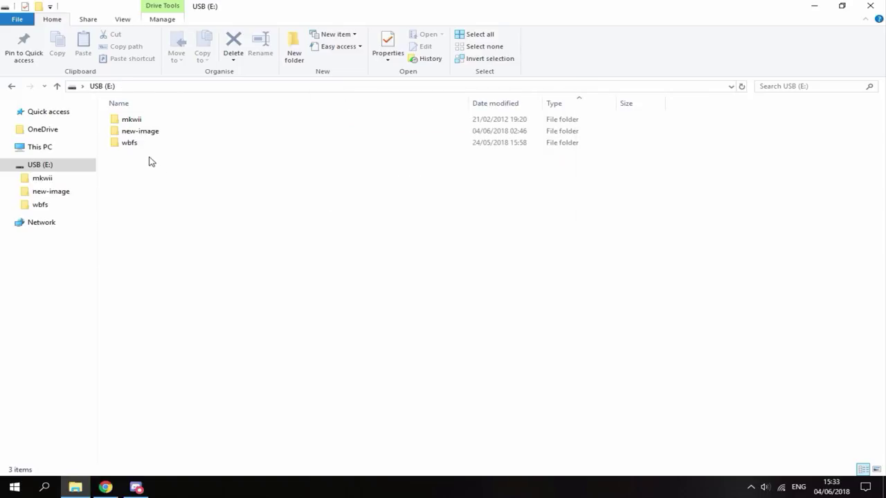
pyautogui.click(142, 143)
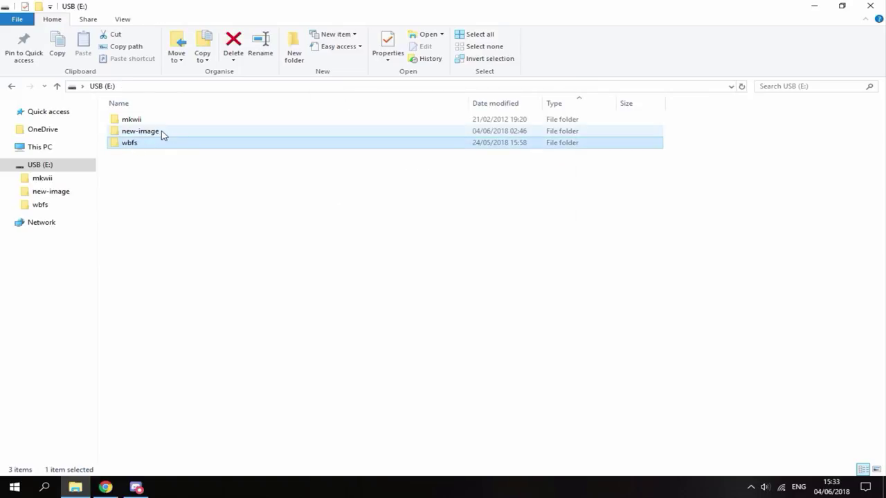
# - Permanently delete the new-image folder from the USB (E:) drive
pyautogui.click(162, 134)
pyautogui.hotkey('shift', 'Delete')
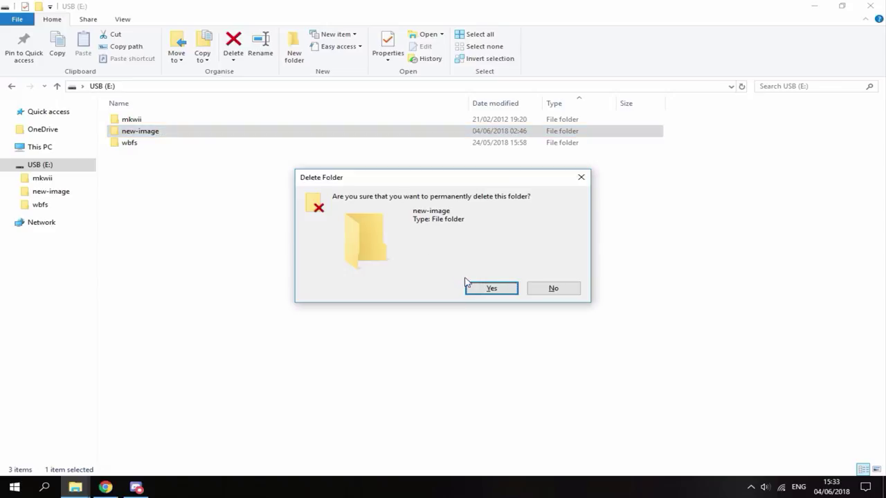
pyautogui.click(467, 283)
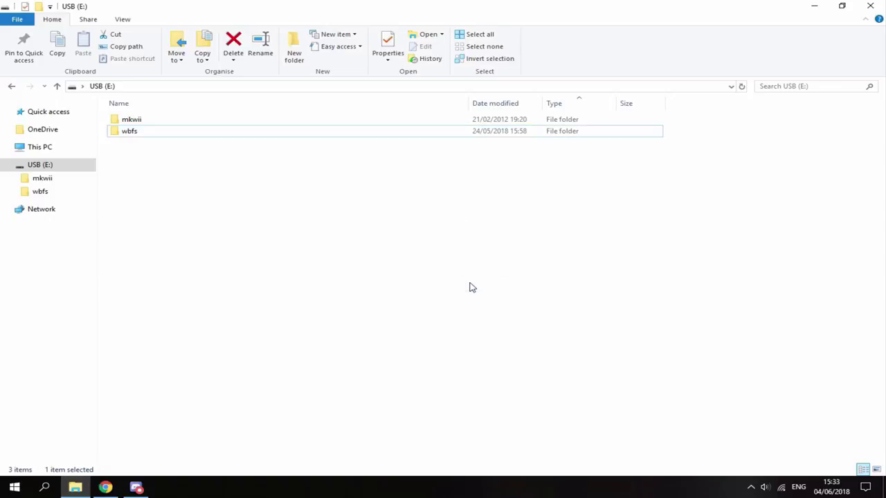
# - Check the contents of the mkwii folder on the USB drive and return to the drive's root
pyautogui.doubleClick(137, 122)
pyautogui.click(11, 86)
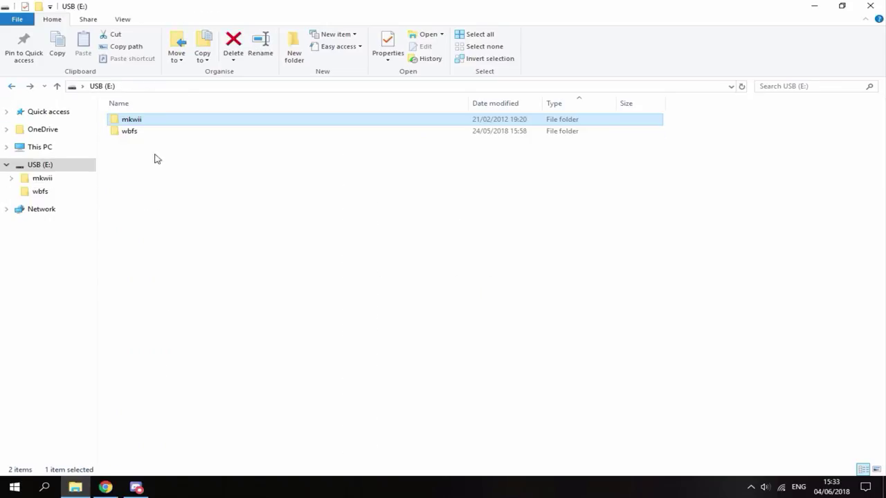
pyautogui.click(155, 159)
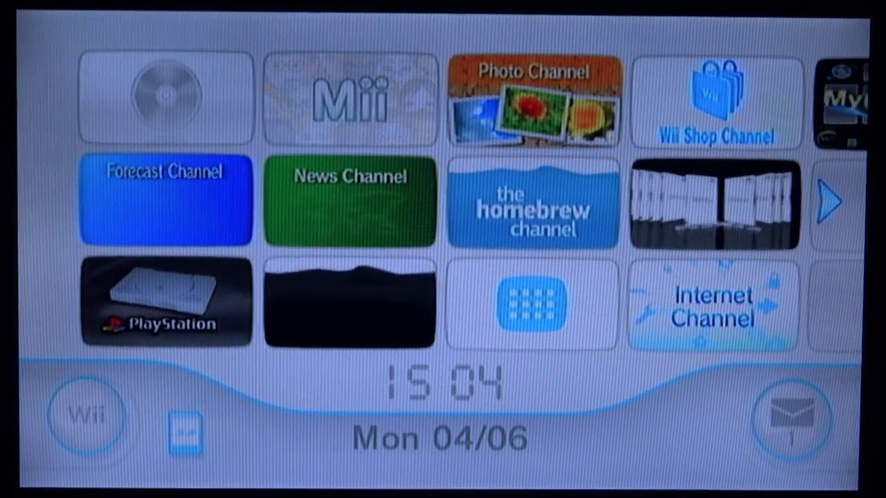
pyautogui.click(553, 207)
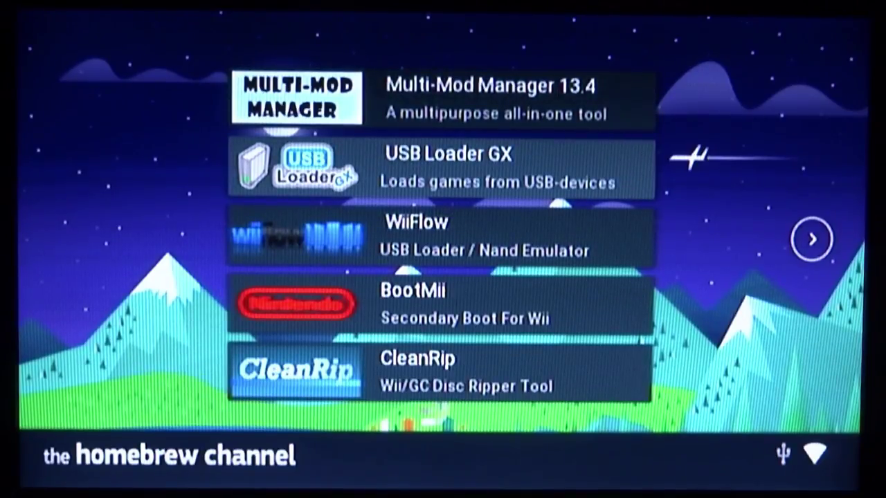
pyautogui.click(443, 168)
pyautogui.press('Escape')
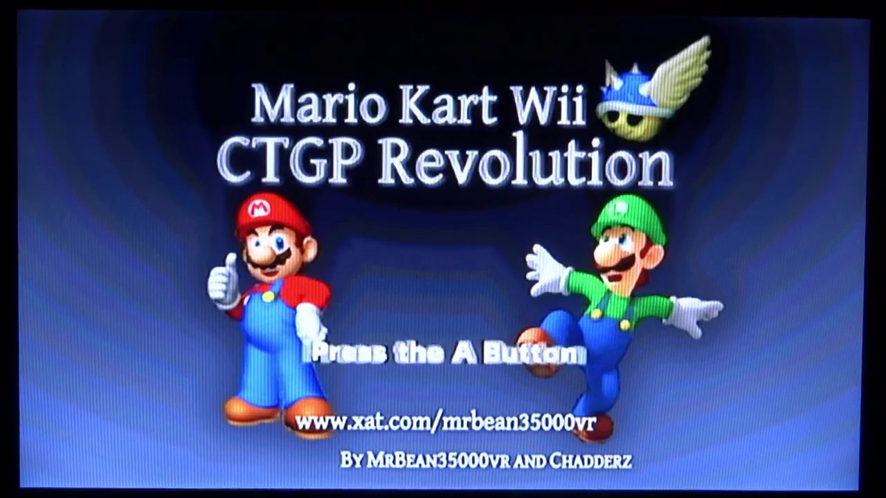
pyautogui.press('Return')
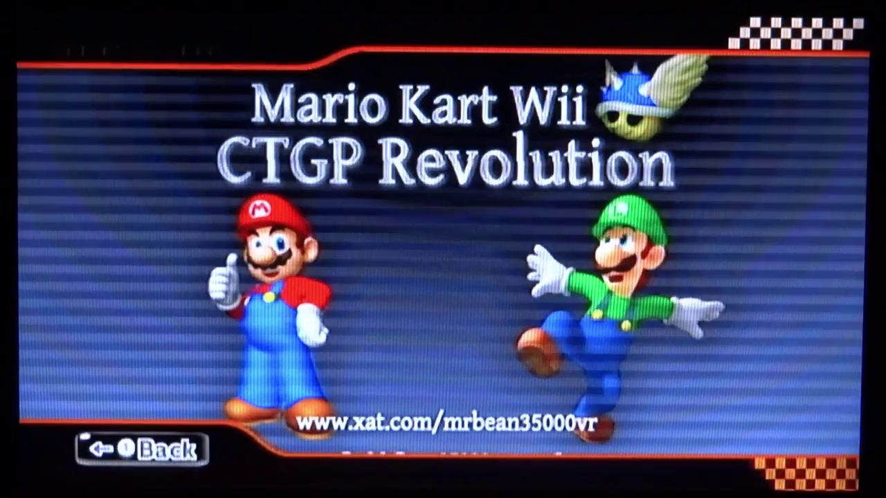
pyautogui.press('Right')
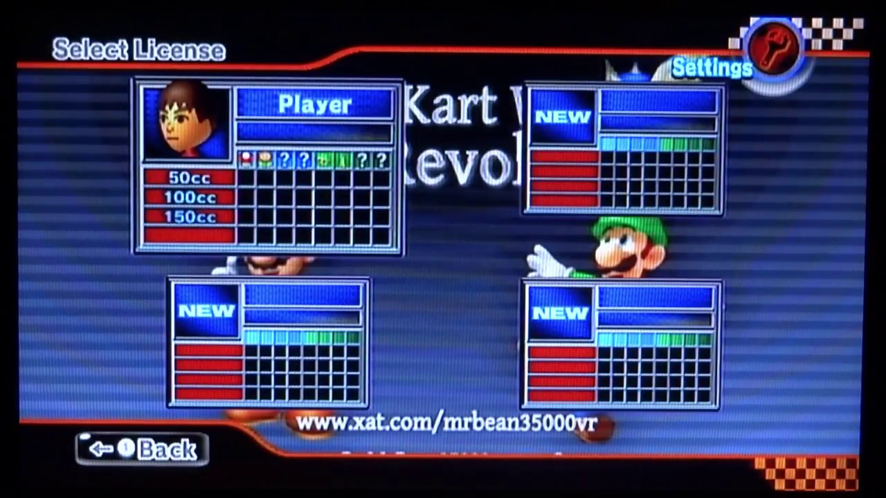
pyautogui.press('Return')
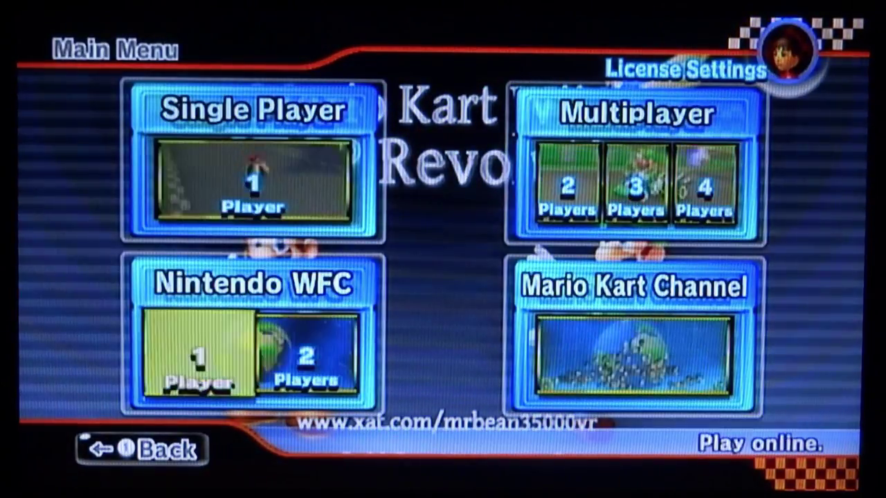